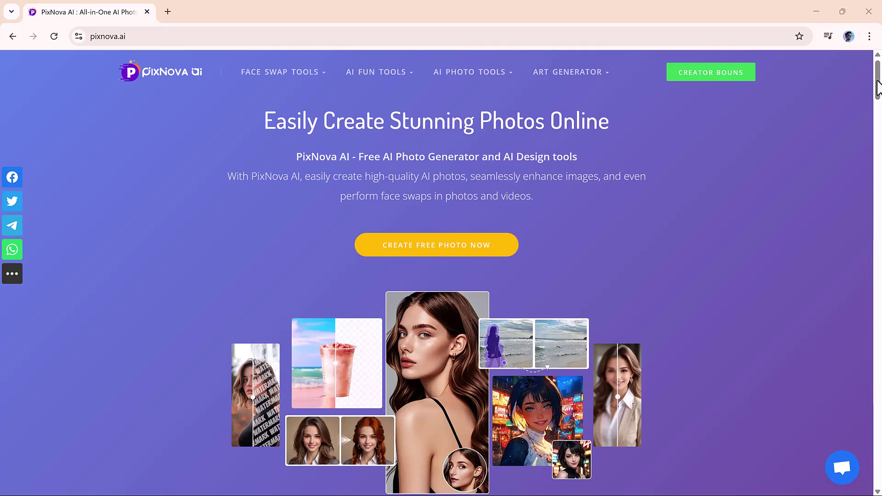
pyautogui.moveTo(878, 88); pyautogui.dragTo(880, 136)
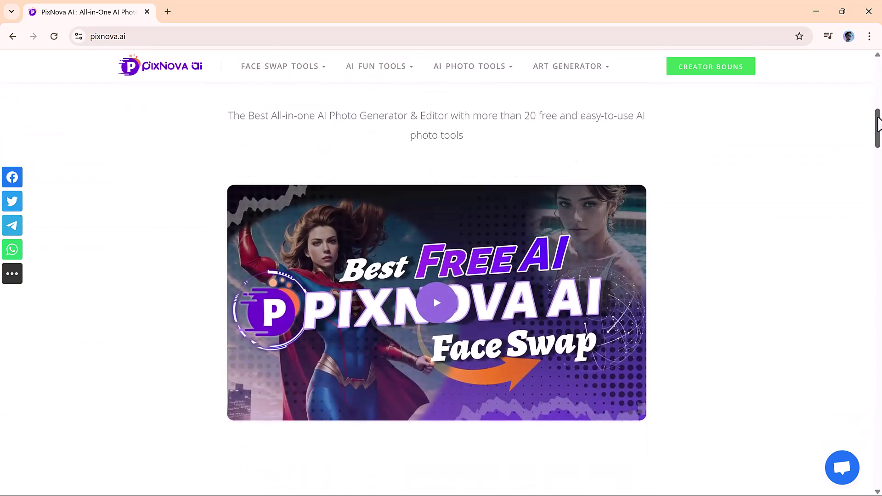
pyautogui.moveTo(879, 122); pyautogui.dragTo(879, 166)
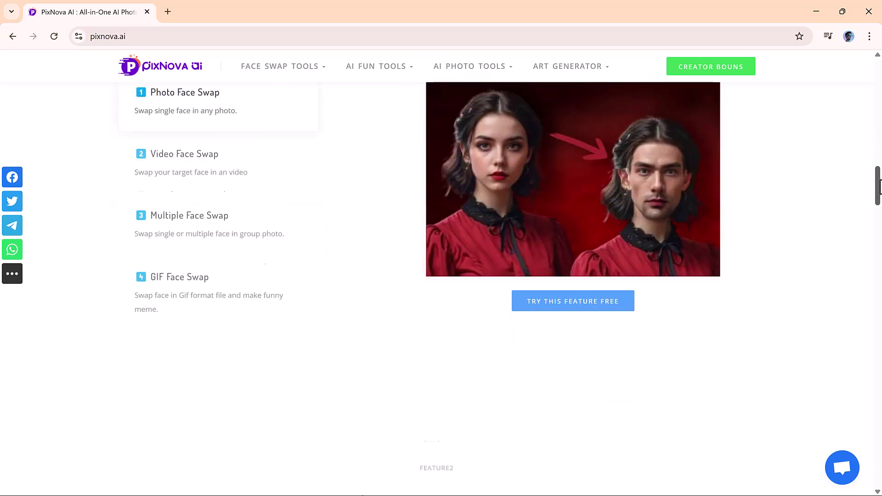
pyautogui.moveTo(879, 165); pyautogui.dragTo(880, 276)
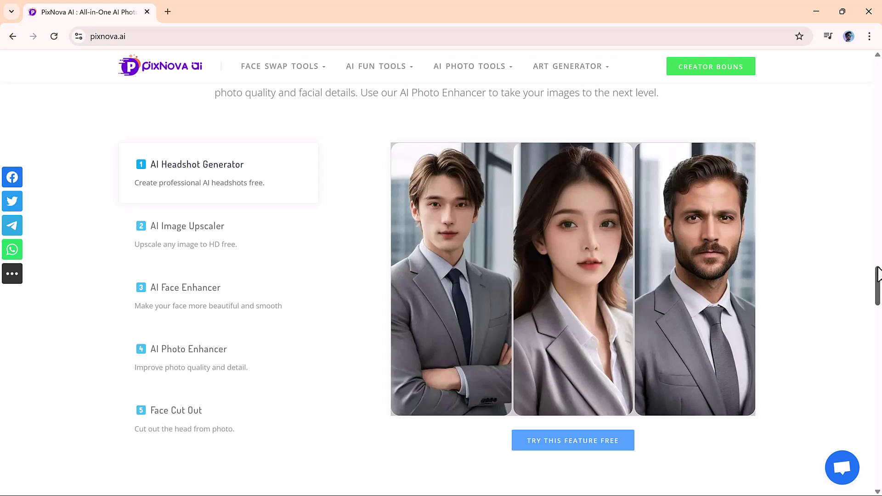
pyautogui.moveTo(879, 279)
pyautogui.mouseDown()
pyautogui.moveTo(880, 459)
pyautogui.moveTo(881, 62)
pyautogui.mouseUp()
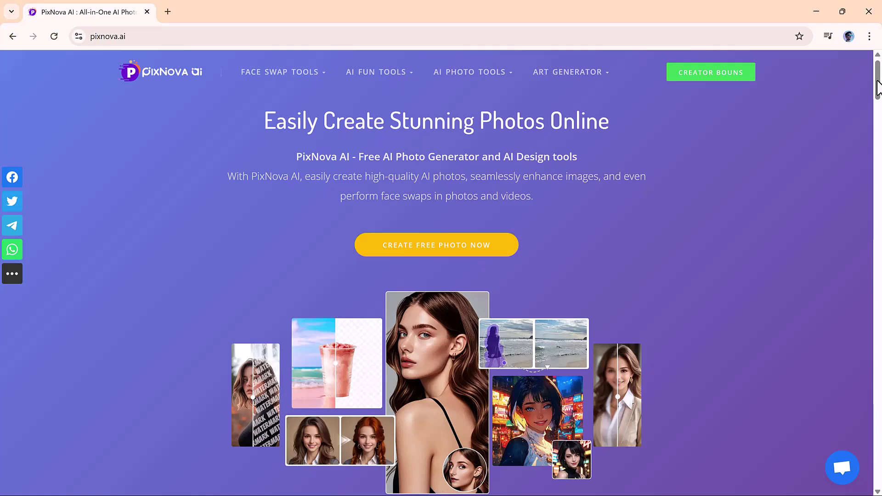
pyautogui.moveTo(283, 71)
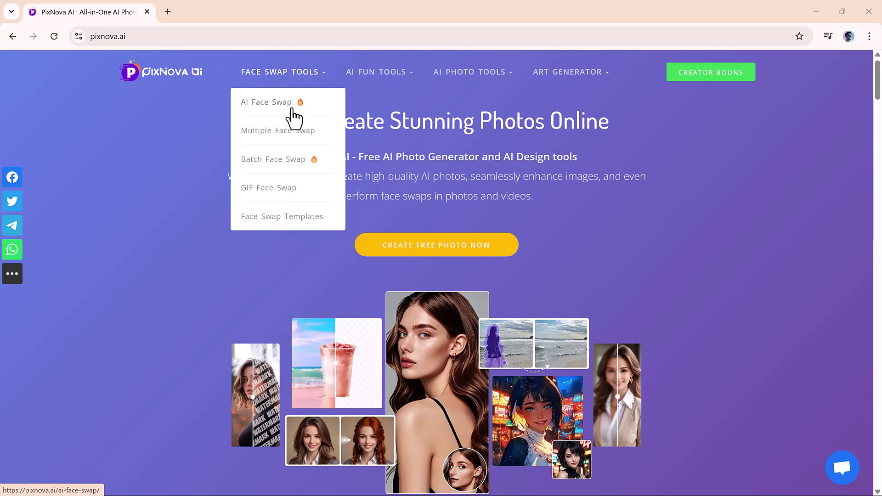
# Open AI Face Swap and reuse the crowned queen photo as the source image.
pyautogui.click(267, 113)
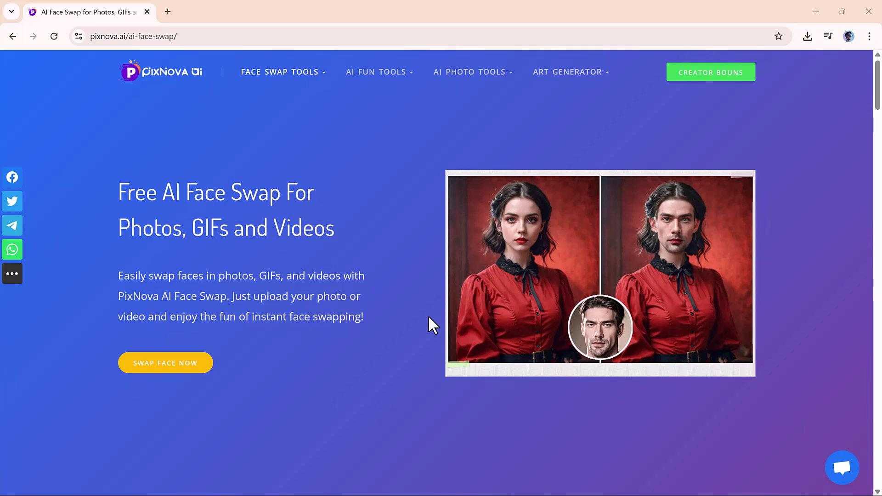
pyautogui.moveTo(878, 102); pyautogui.dragTo(879, 170)
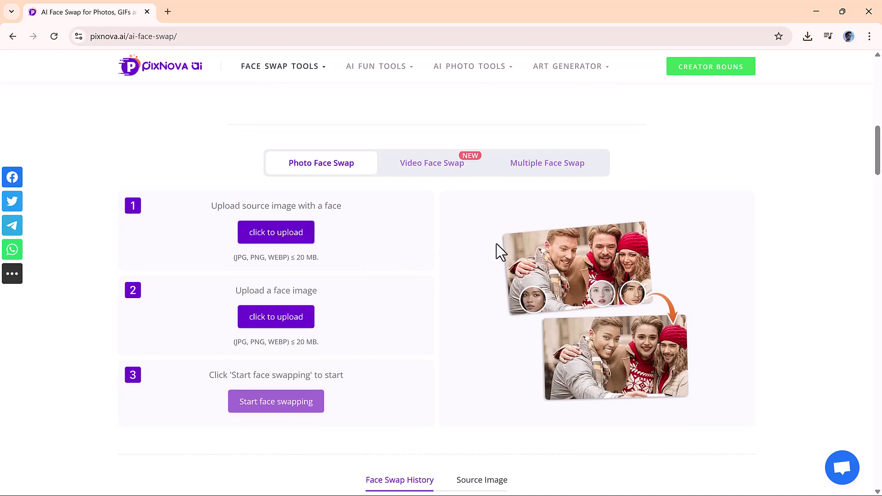
pyautogui.scroll(-1, 439, 284)
pyautogui.scroll(-3, 441, 284)
pyautogui.click(480, 381)
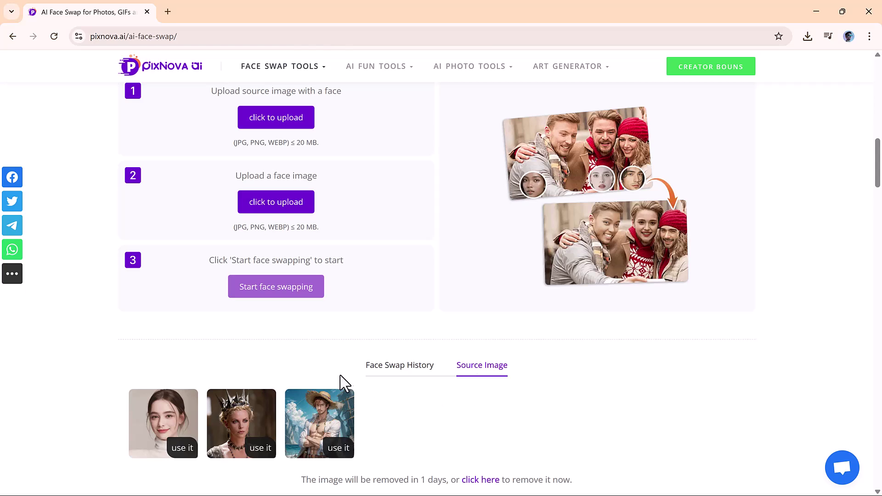
pyautogui.click(238, 424)
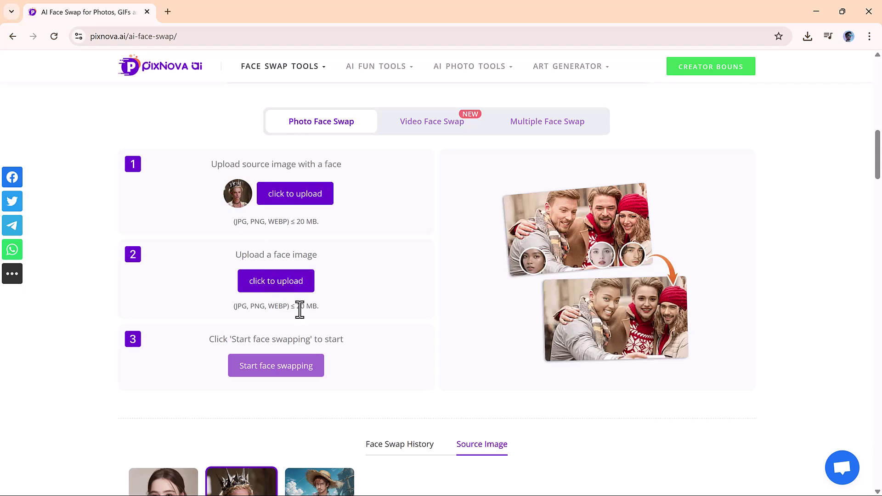
# Upload the woman's portrait screenshot as the face image.
pyautogui.click(273, 287)
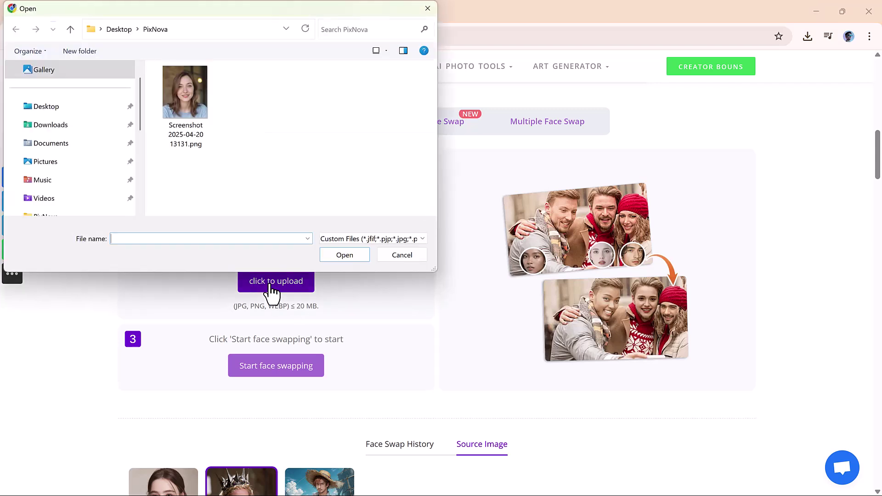
pyautogui.click(185, 83)
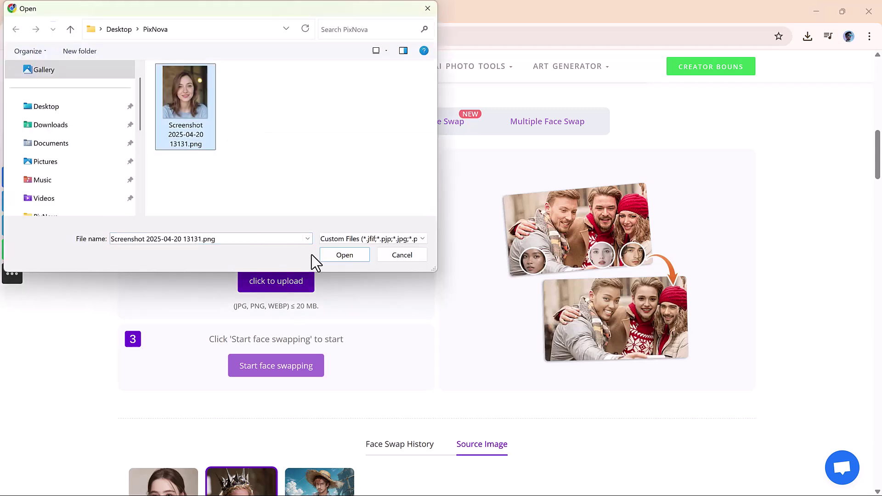
pyautogui.click(345, 256)
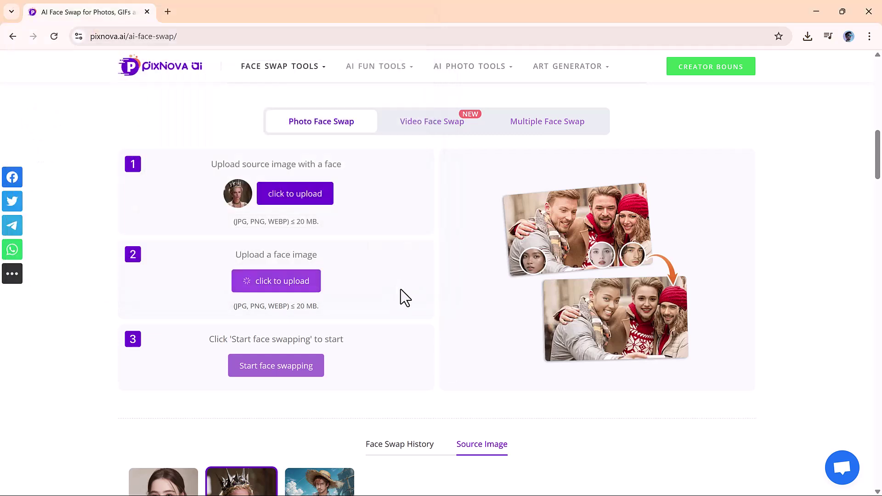
# Swap the woman's face into the crowned queen photo and view the result at full size.
pyautogui.click(292, 377)
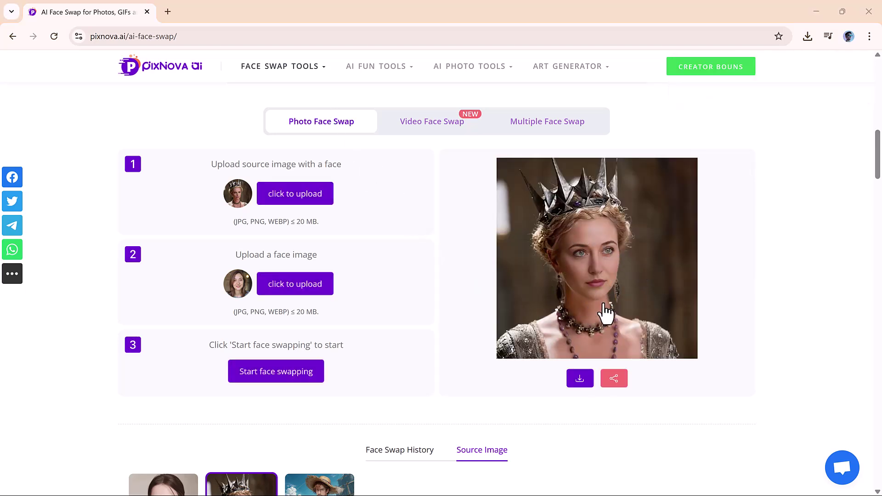
pyautogui.click(588, 274)
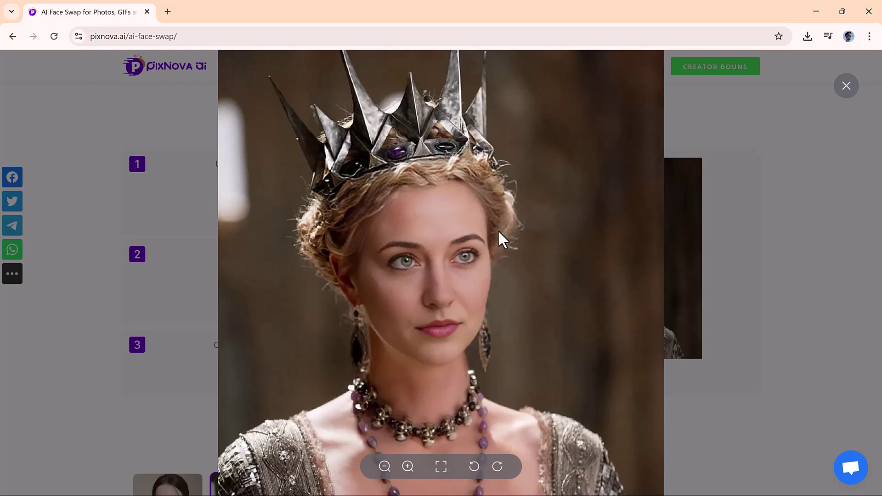
pyautogui.click(847, 86)
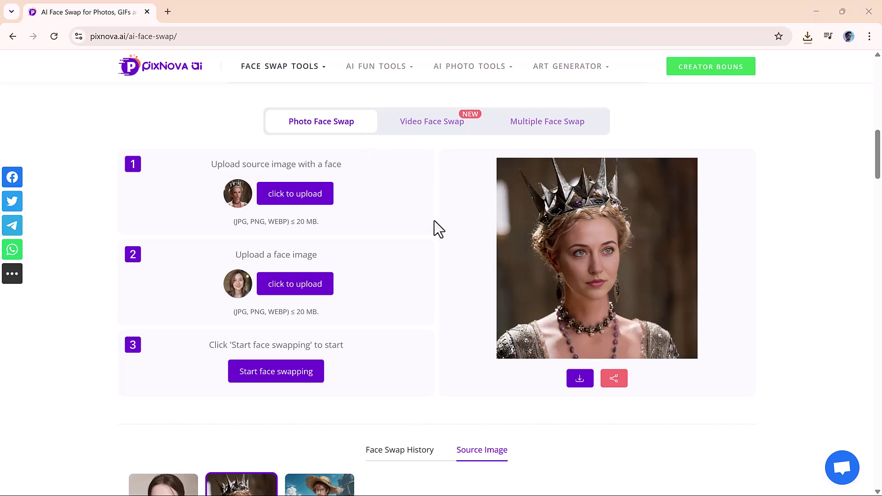
# Switch to Video Face Swap and upload the reading-girl mp4 as the source video.
pyautogui.click(429, 130)
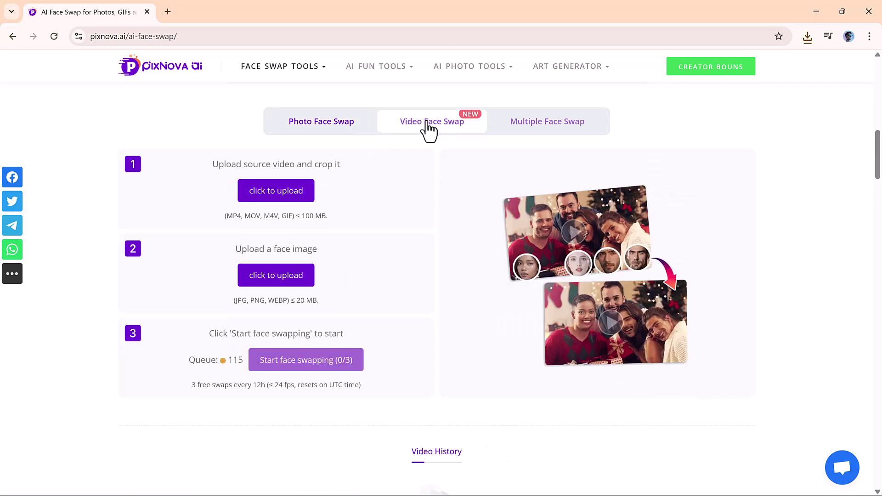
pyautogui.click(286, 201)
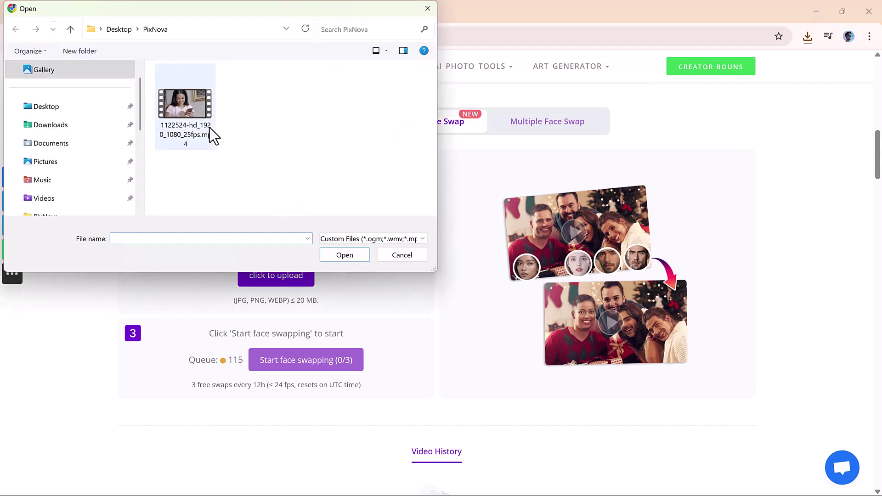
pyautogui.click(197, 121)
pyautogui.click(350, 253)
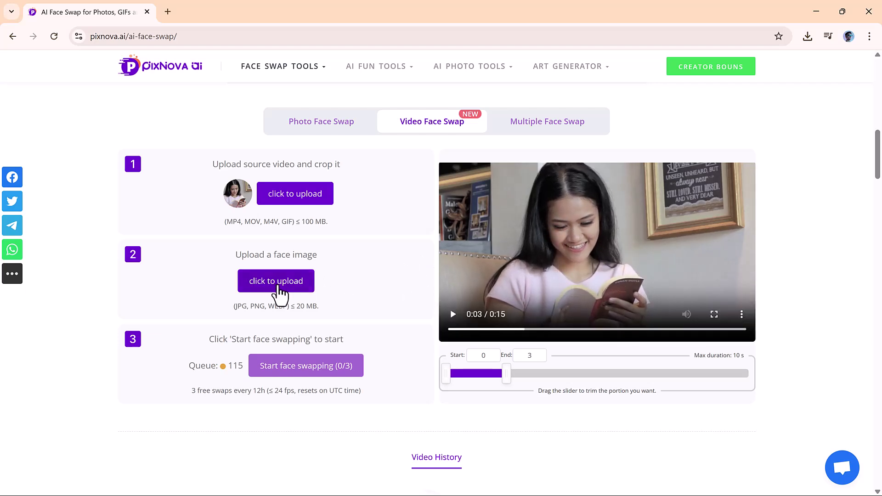
# Upload the woman's portrait screenshot as the replacement face.
pyautogui.click(281, 295)
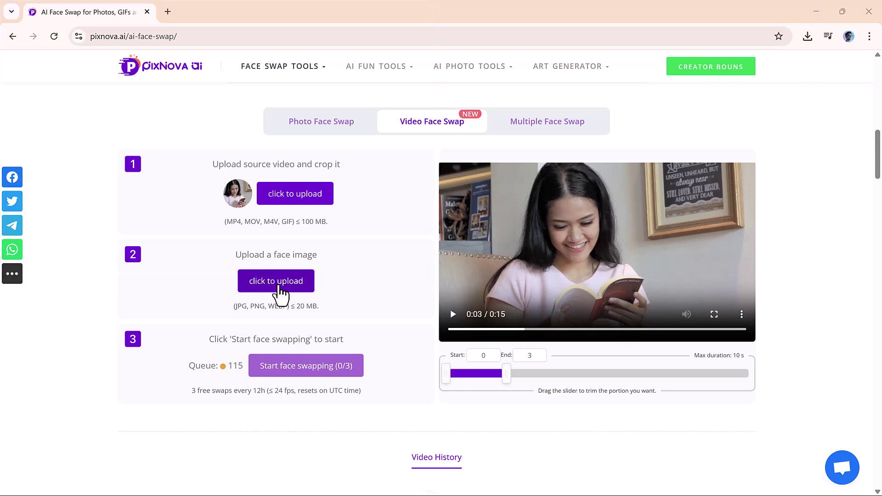
pyautogui.click(200, 129)
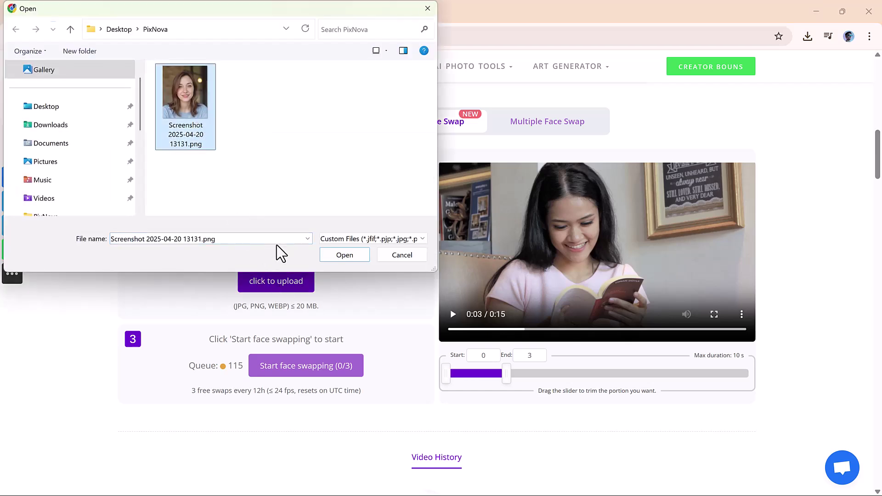
pyautogui.click(345, 256)
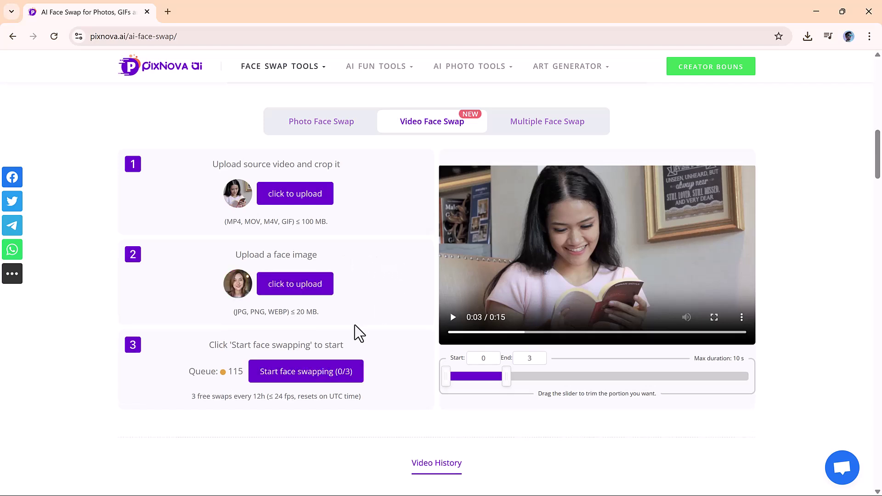
# Run the face swap on the reading-girl video and play the 3-second result.
pyautogui.click(309, 375)
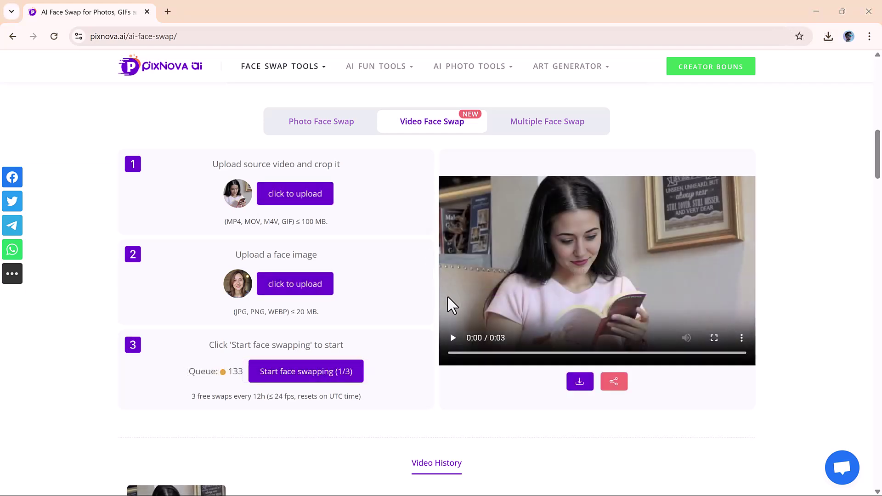
pyautogui.click(456, 341)
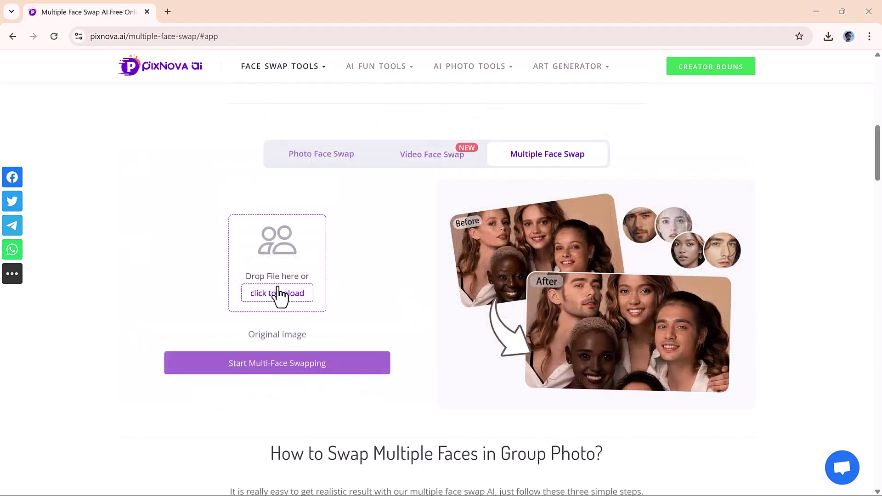
# Upload the two-woman group photo to Multiple Face Swap.
pyautogui.click(278, 305)
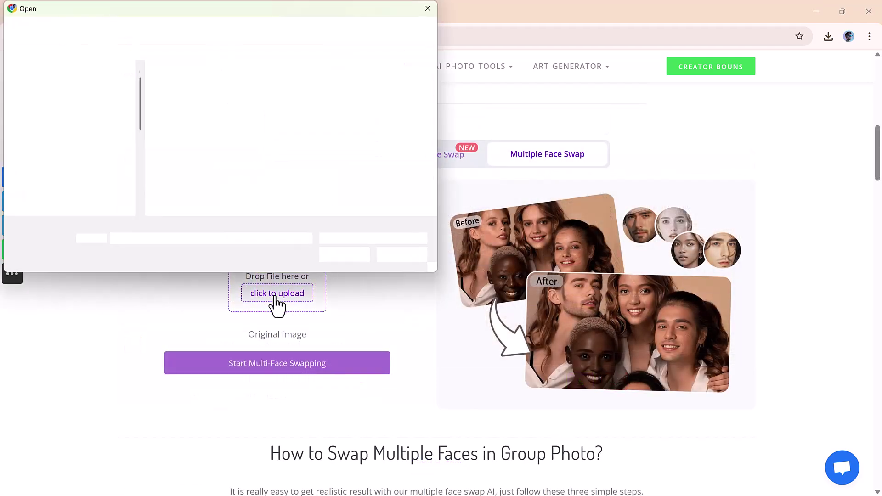
pyautogui.click(201, 128)
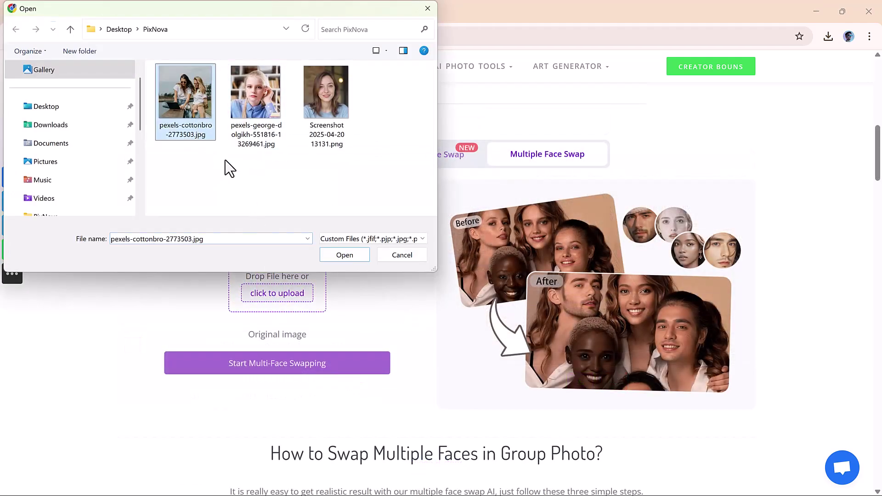
pyautogui.click(346, 255)
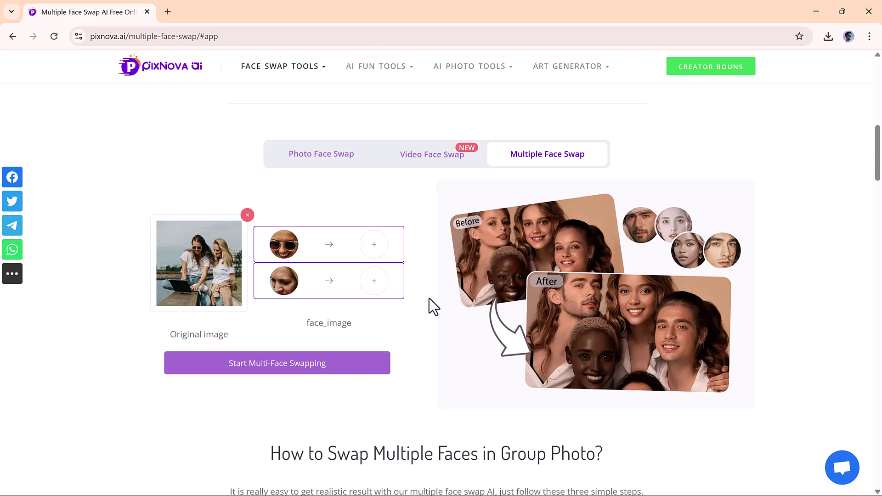
# Assign the blonde woman's photo to the first face and the brunette portrait to the second.
pyautogui.click(380, 247)
pyautogui.click(279, 146)
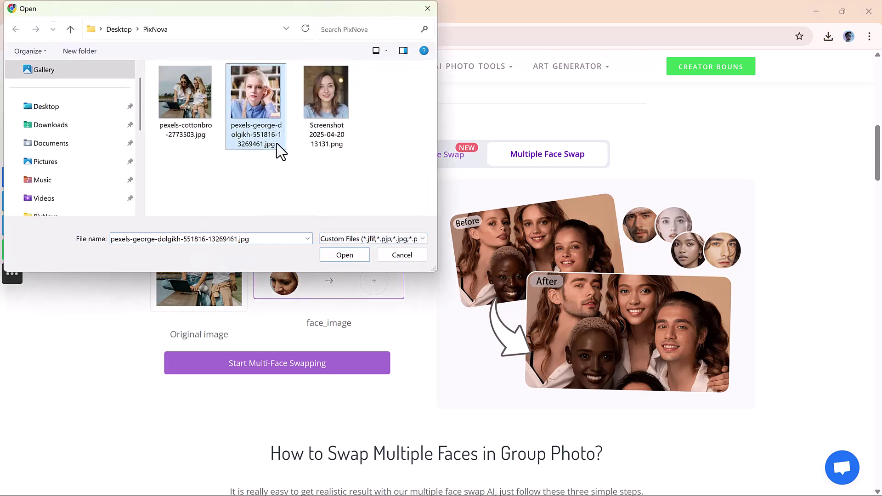
pyautogui.click(345, 255)
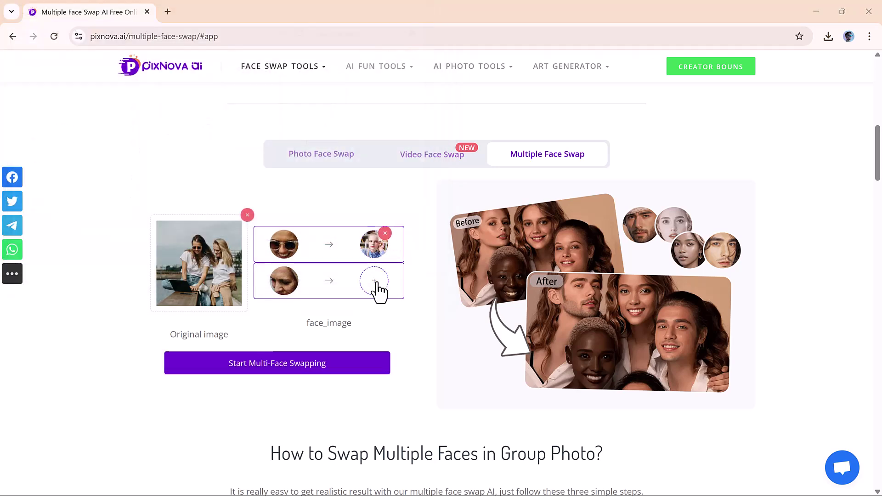
pyautogui.click(380, 292)
pyautogui.click(326, 142)
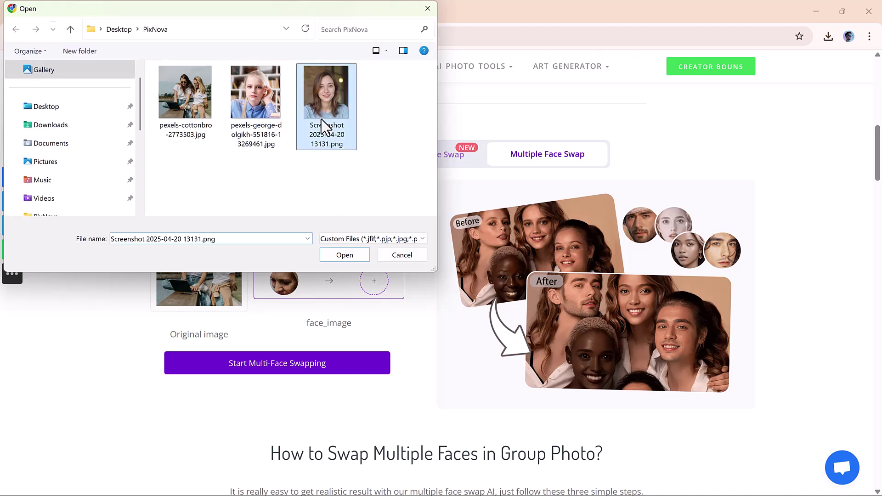
pyautogui.click(344, 261)
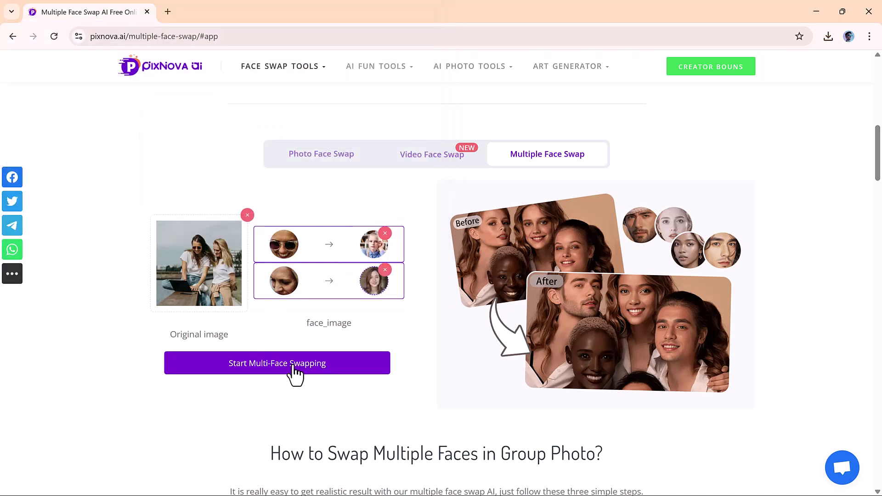
# Swap both faces in the group photo and view the result enlarged.
pyautogui.click(278, 369)
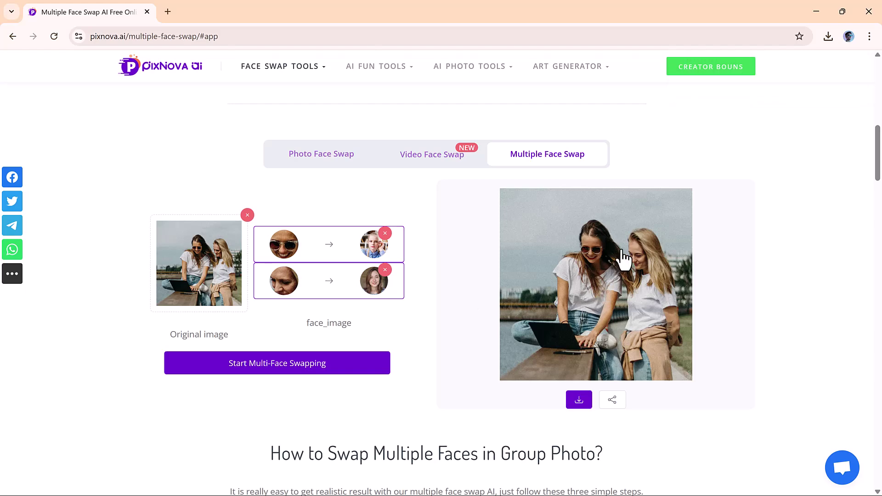
pyautogui.click(620, 295)
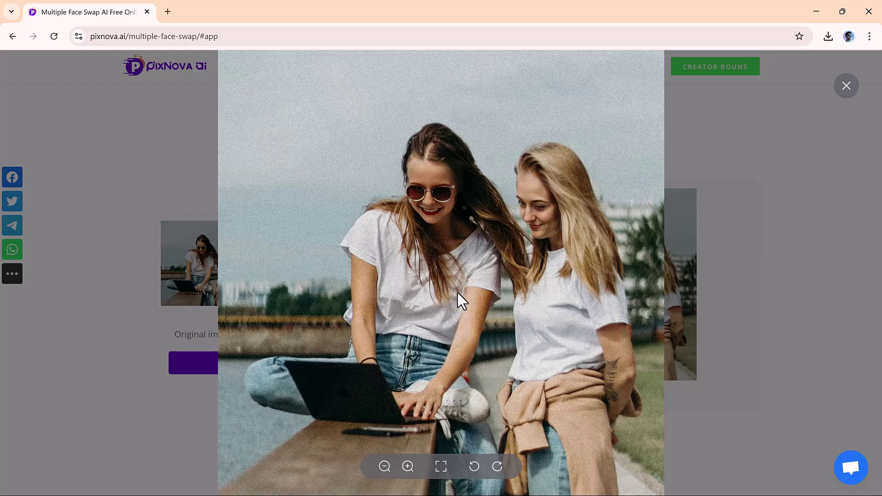
pyautogui.click(847, 87)
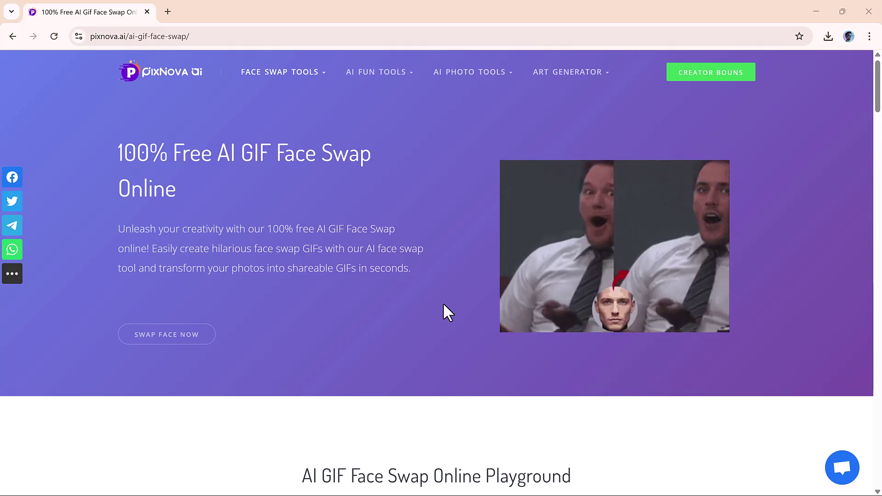
pyautogui.scroll(-2, 444, 304)
pyautogui.scroll(-3, 447, 312)
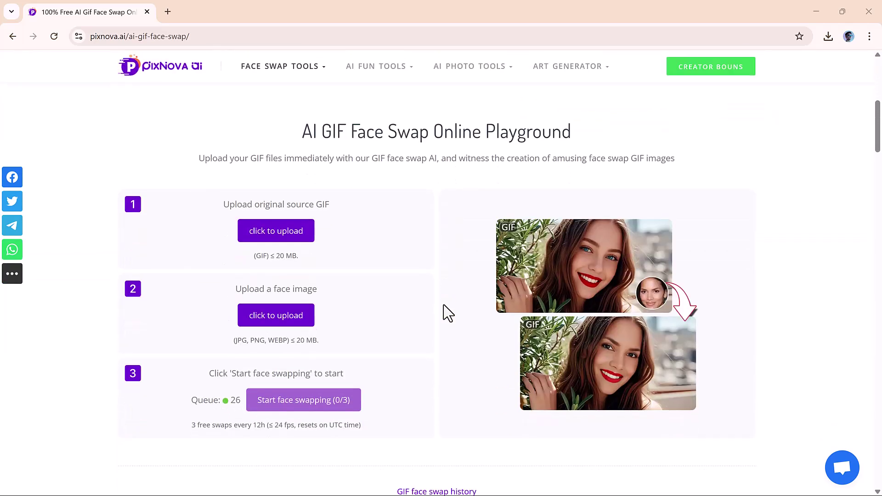
# Load mermaid-8876_512.gif as the source GIF.
pyautogui.click(270, 231)
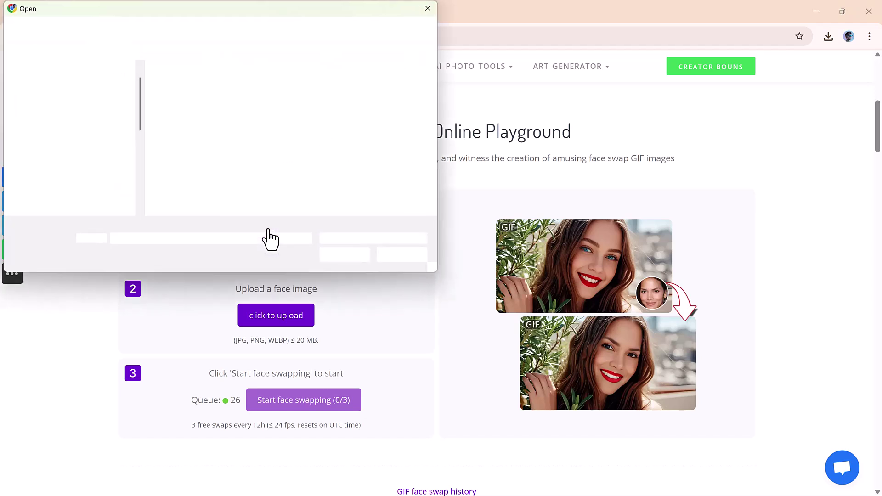
pyautogui.click(187, 103)
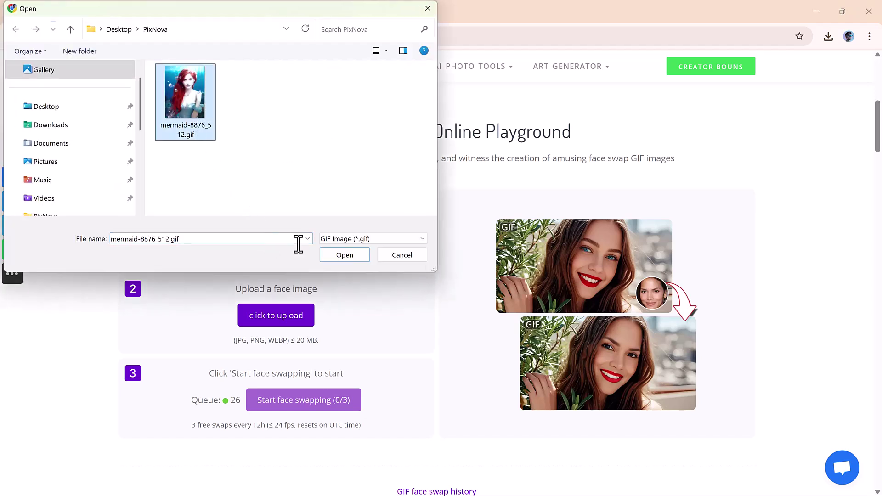
pyautogui.click(345, 255)
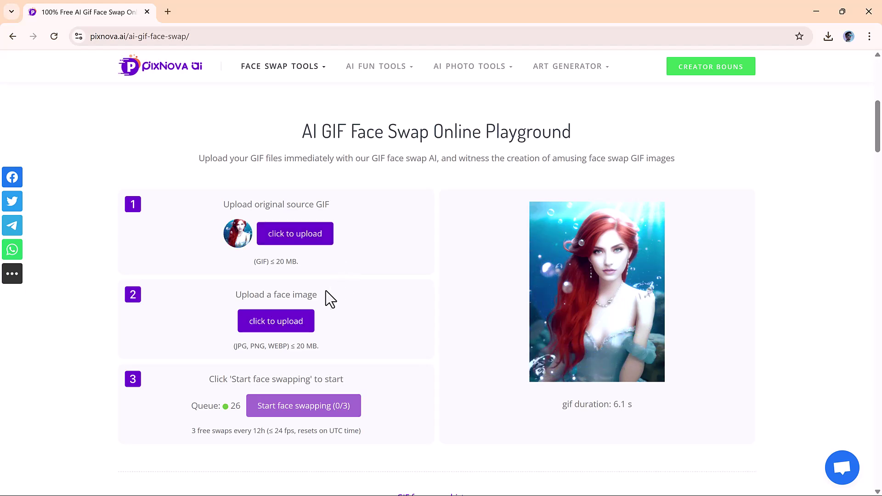
# Upload the brunette portrait as the face and run the GIF face swap.
pyautogui.click(277, 321)
pyautogui.click(331, 131)
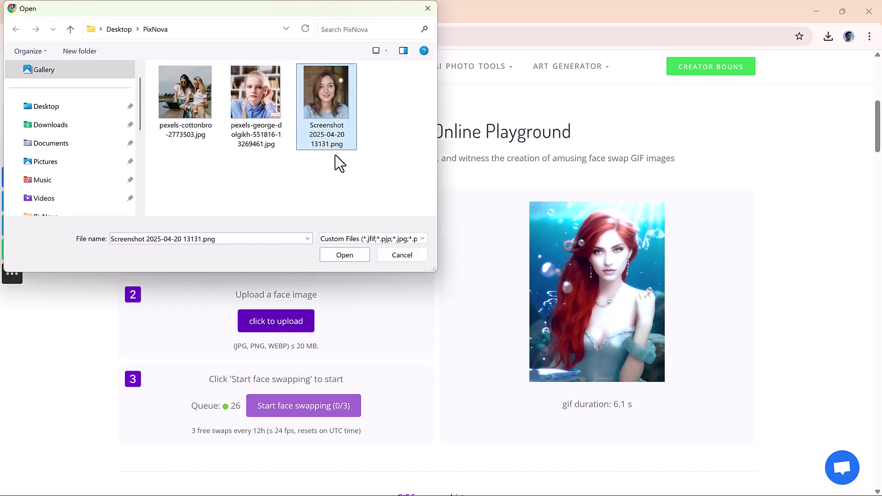
pyautogui.click(345, 255)
pyautogui.scroll(-1, 427, 283)
pyautogui.click(362, 351)
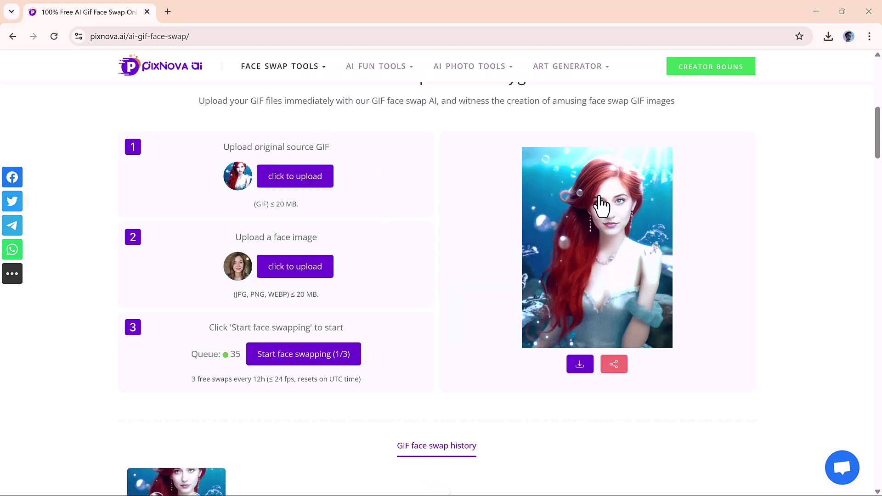
# View the swapped mermaid GIF enlarged, then close the viewer.
pyautogui.click(592, 223)
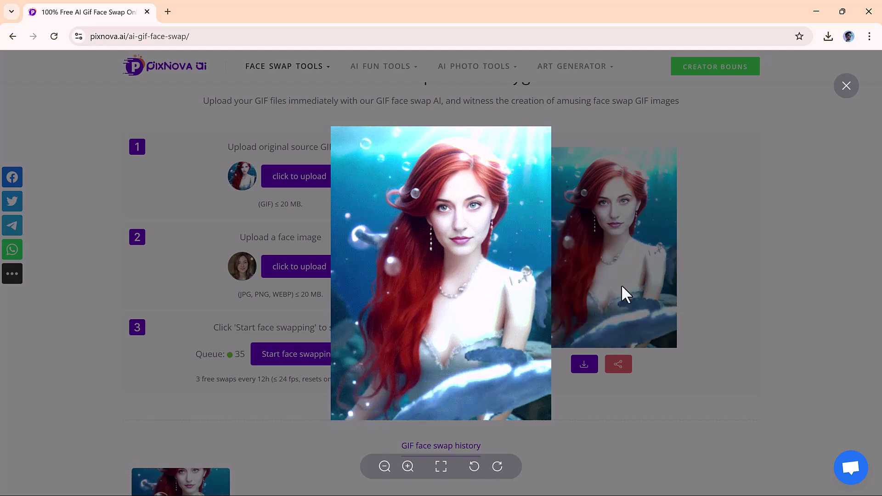
pyautogui.click(847, 86)
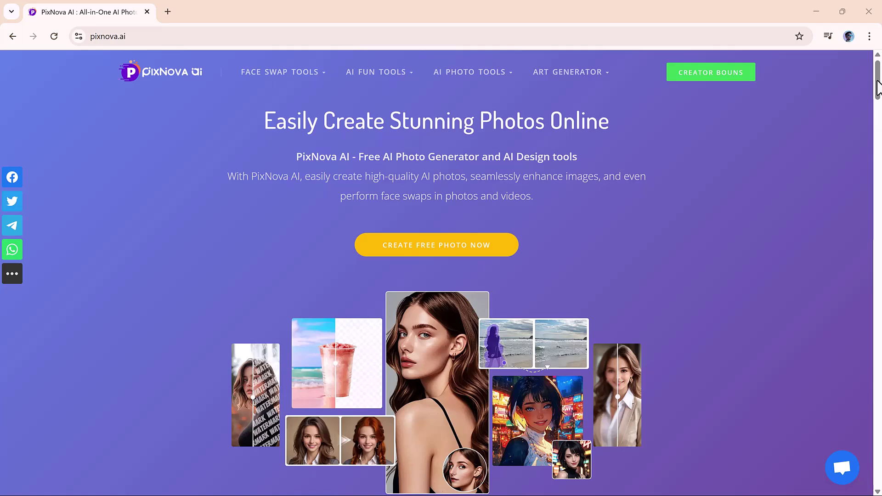
pyautogui.moveTo(878, 88); pyautogui.dragTo(877, 136)
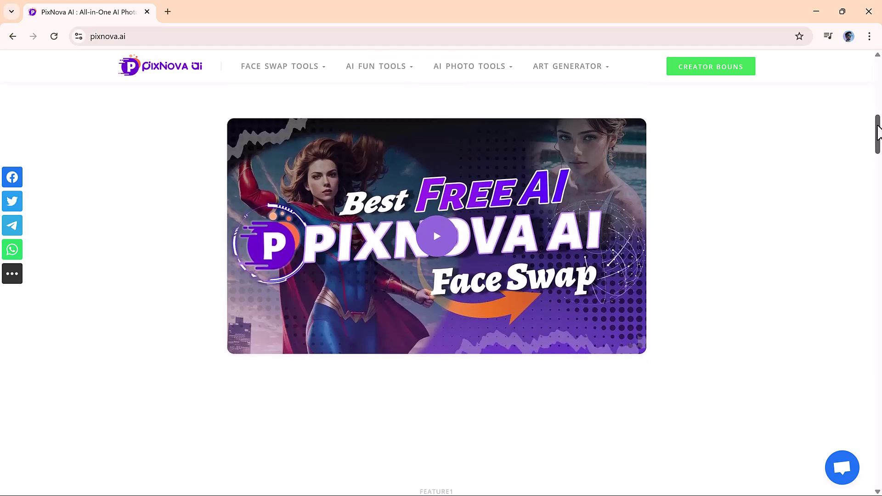
pyautogui.moveTo(879, 122); pyautogui.dragTo(877, 166)
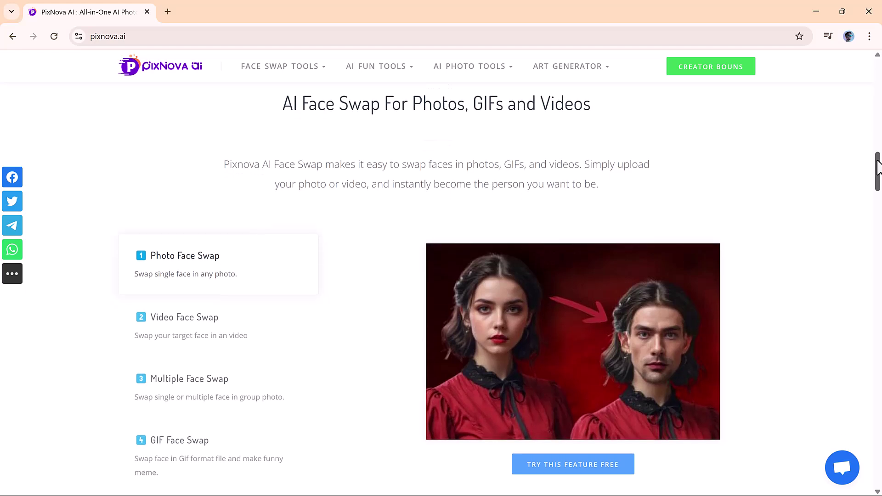